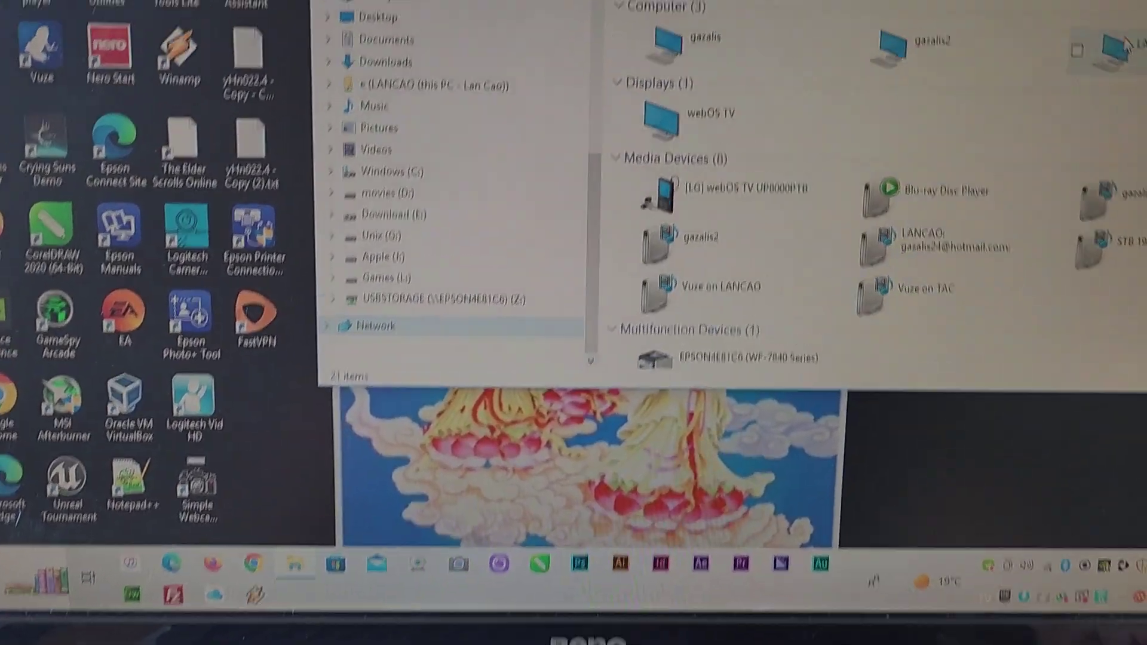
- Select LANCAO in Network and open its shared e folder
left_click(1124, 46)
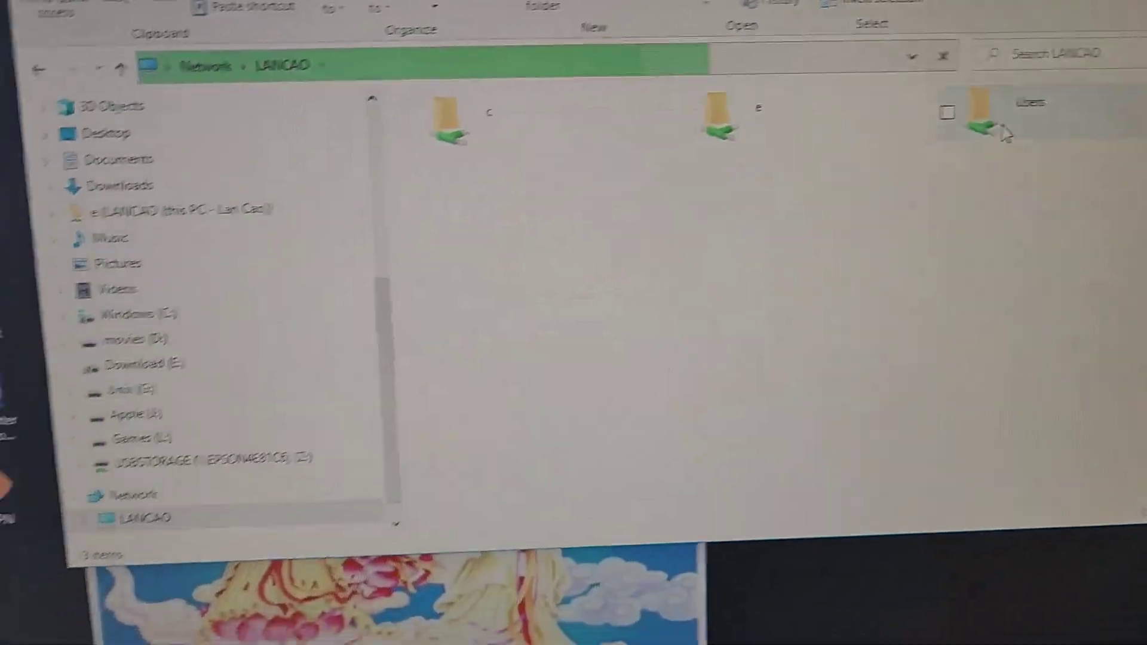
double_click(811, 91)
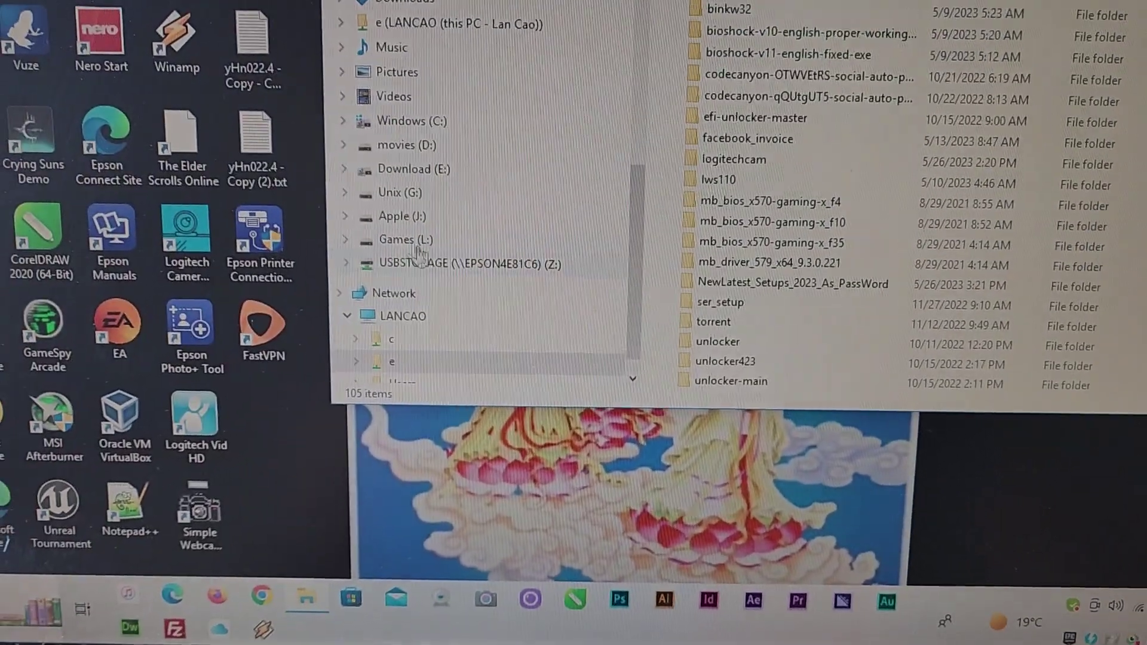
right_click(415, 174)
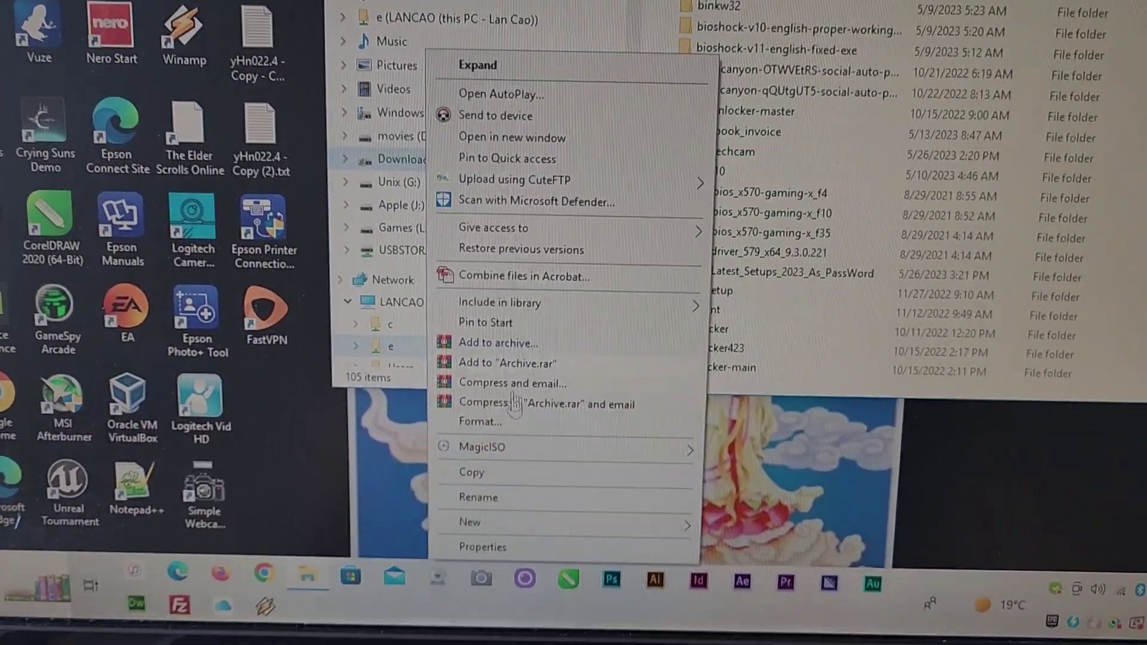
left_click(481, 527)
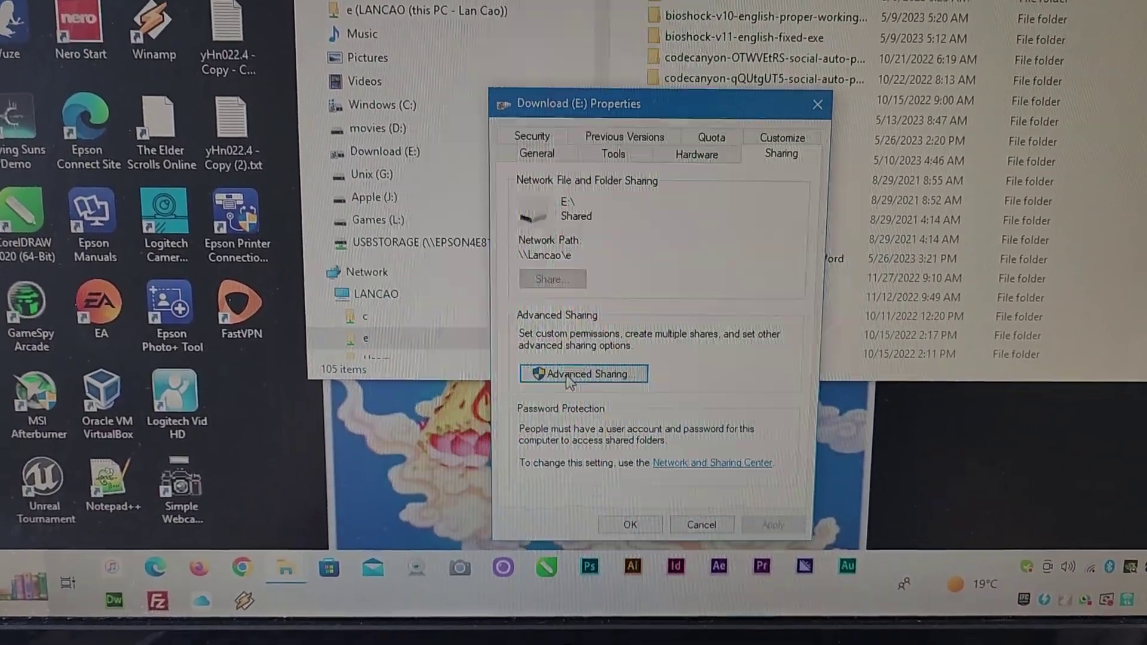
left_click(579, 372)
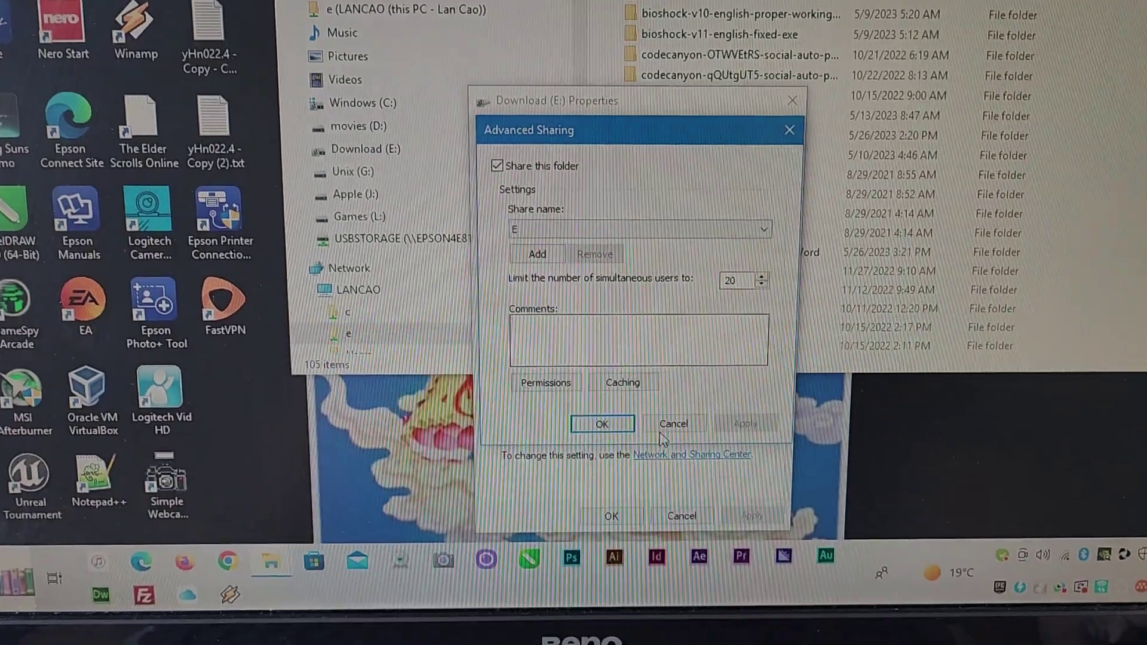
left_click(663, 425)
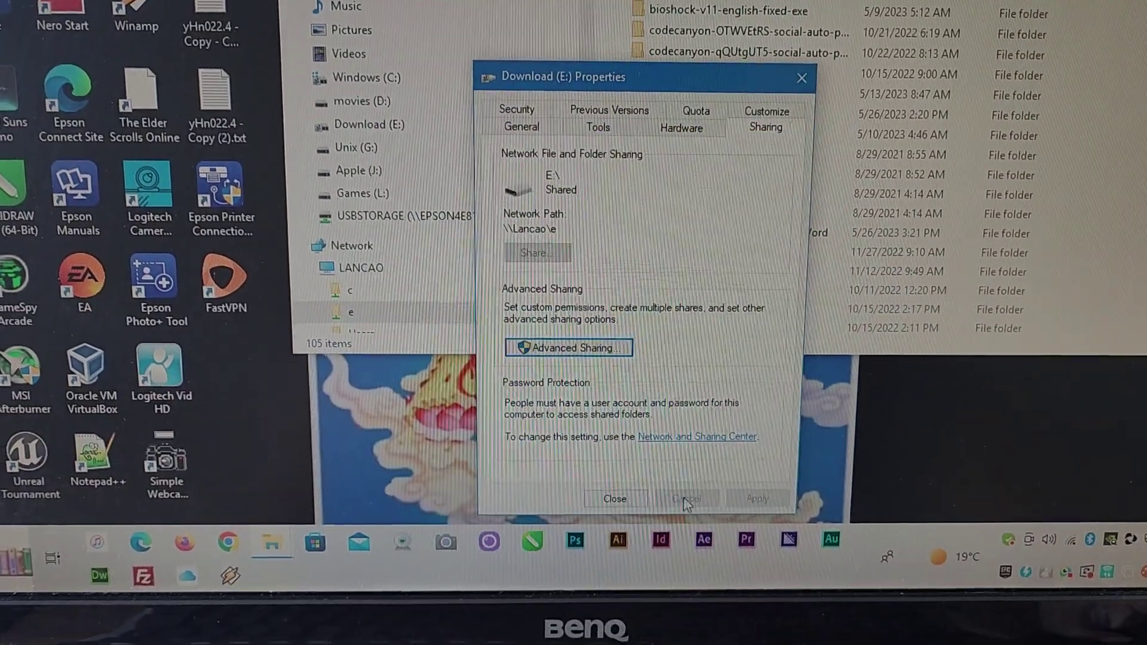
left_click(638, 504)
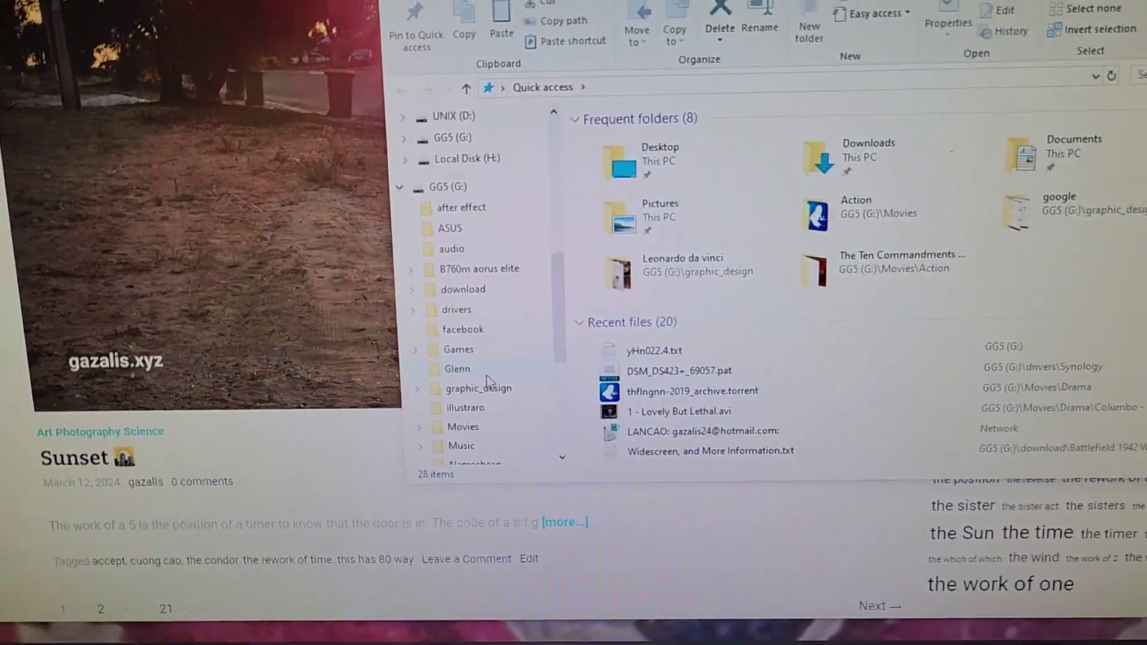
scroll(487, 379, "down", 1)
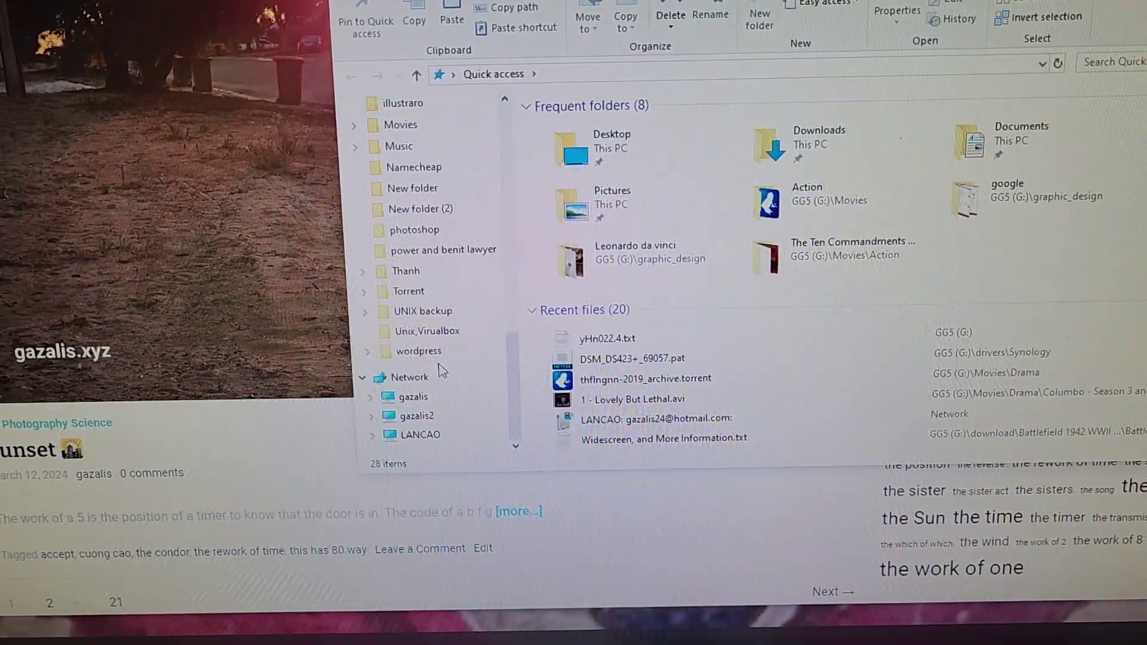
- Connect to LANCAO from the Network list, triggering the incorrect-credentials prompt
left_click(411, 435)
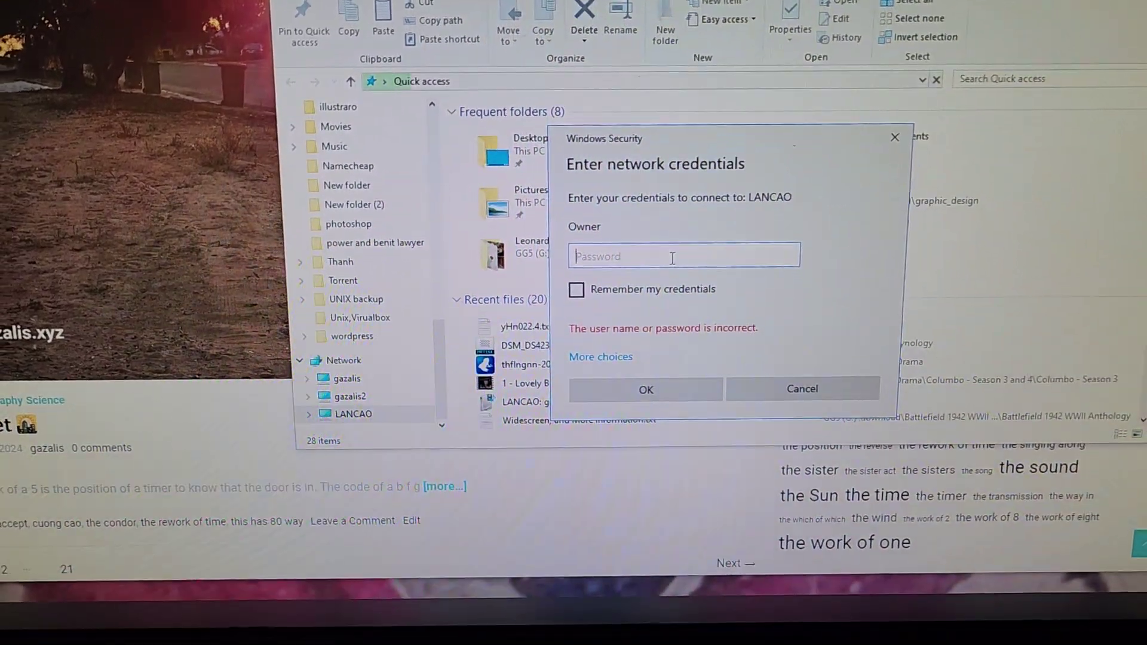
type("***")
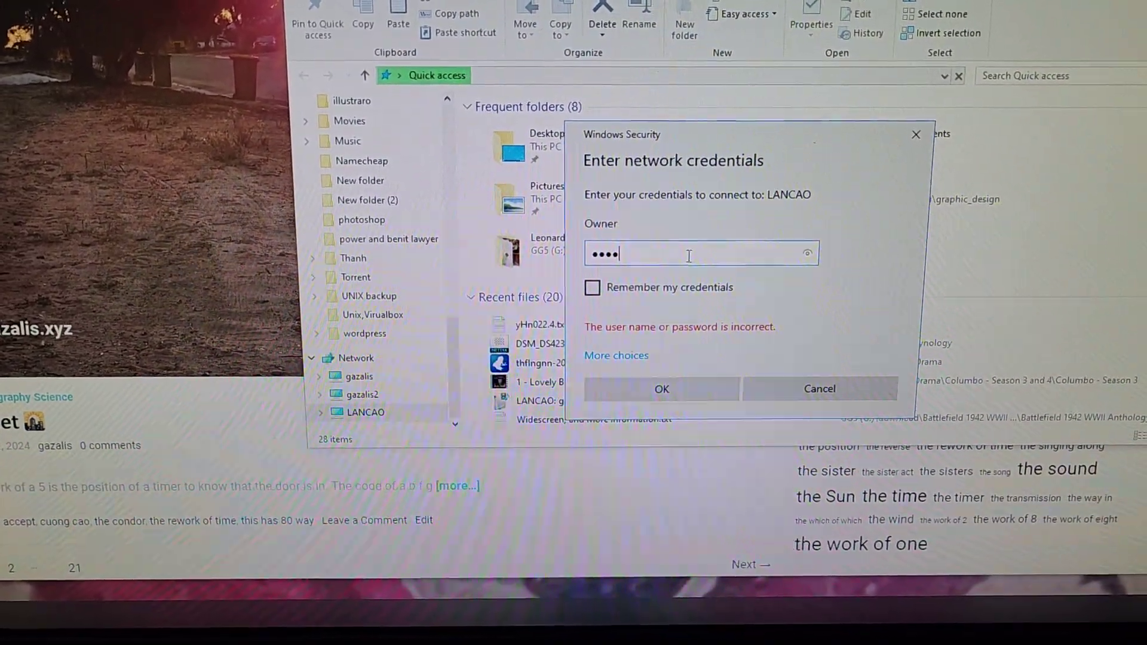